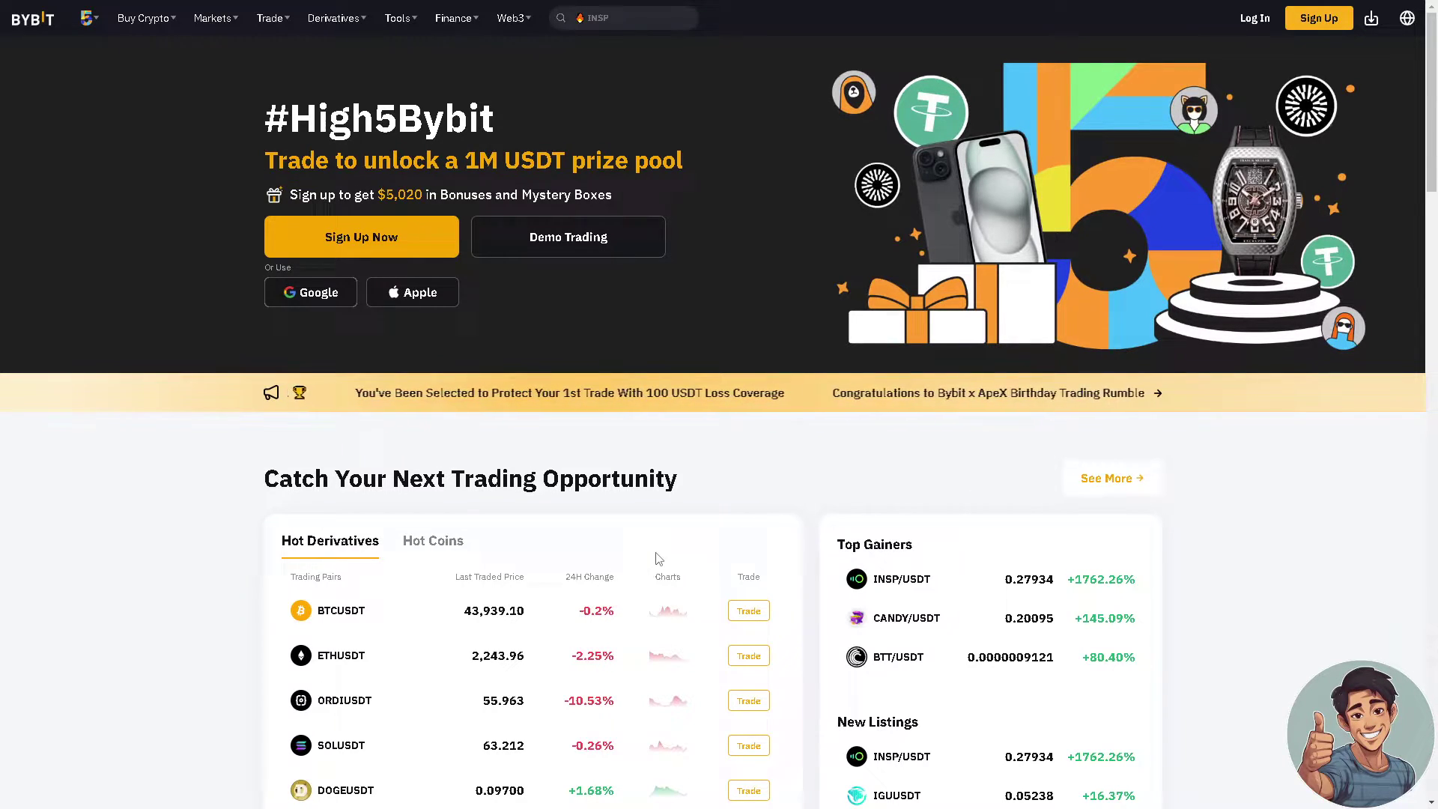
scroll(657, 550, down, 2)
scroll(656, 543, down, 3)
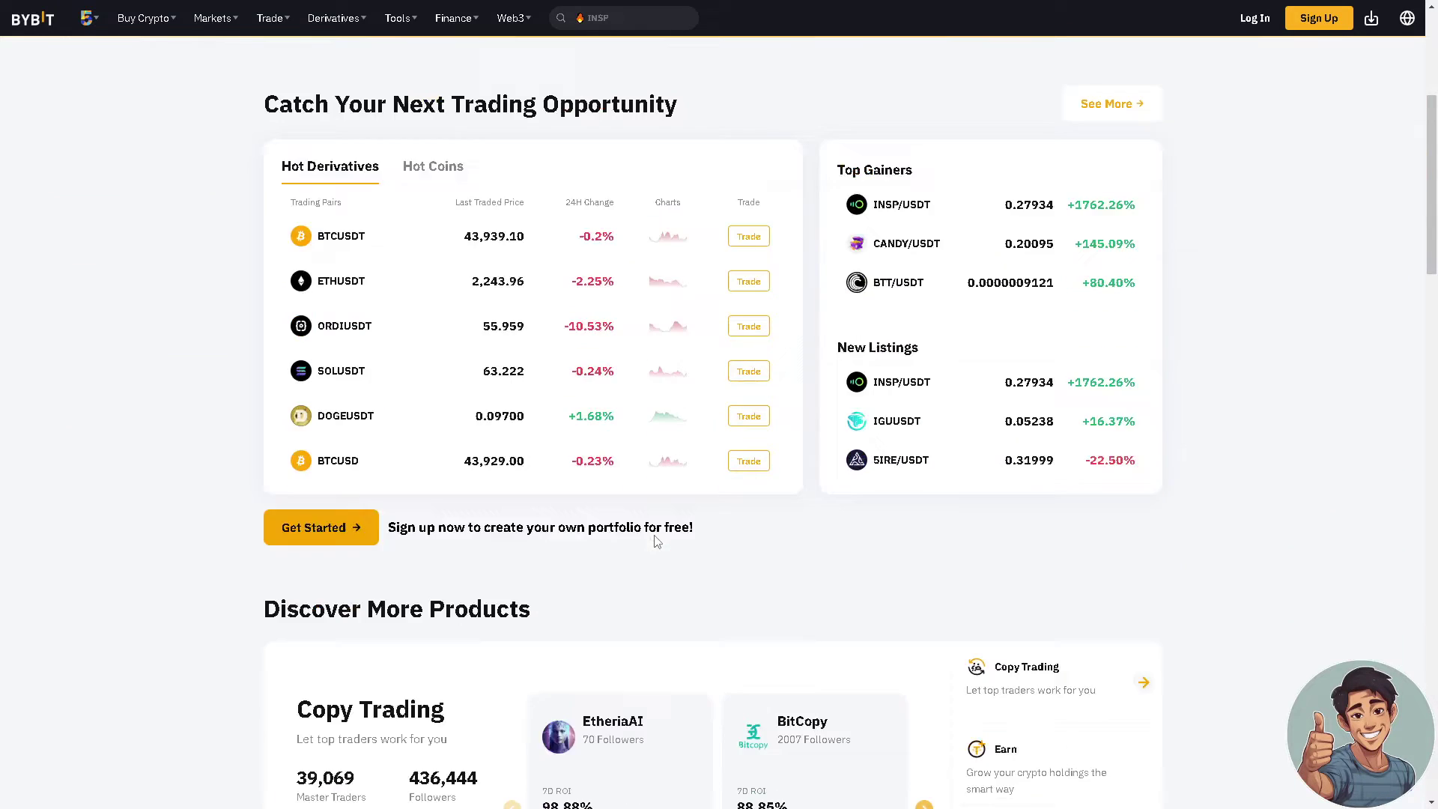
scroll(654, 543, down, 2)
scroll(656, 542, down, 2)
scroll(657, 543, down, 2)
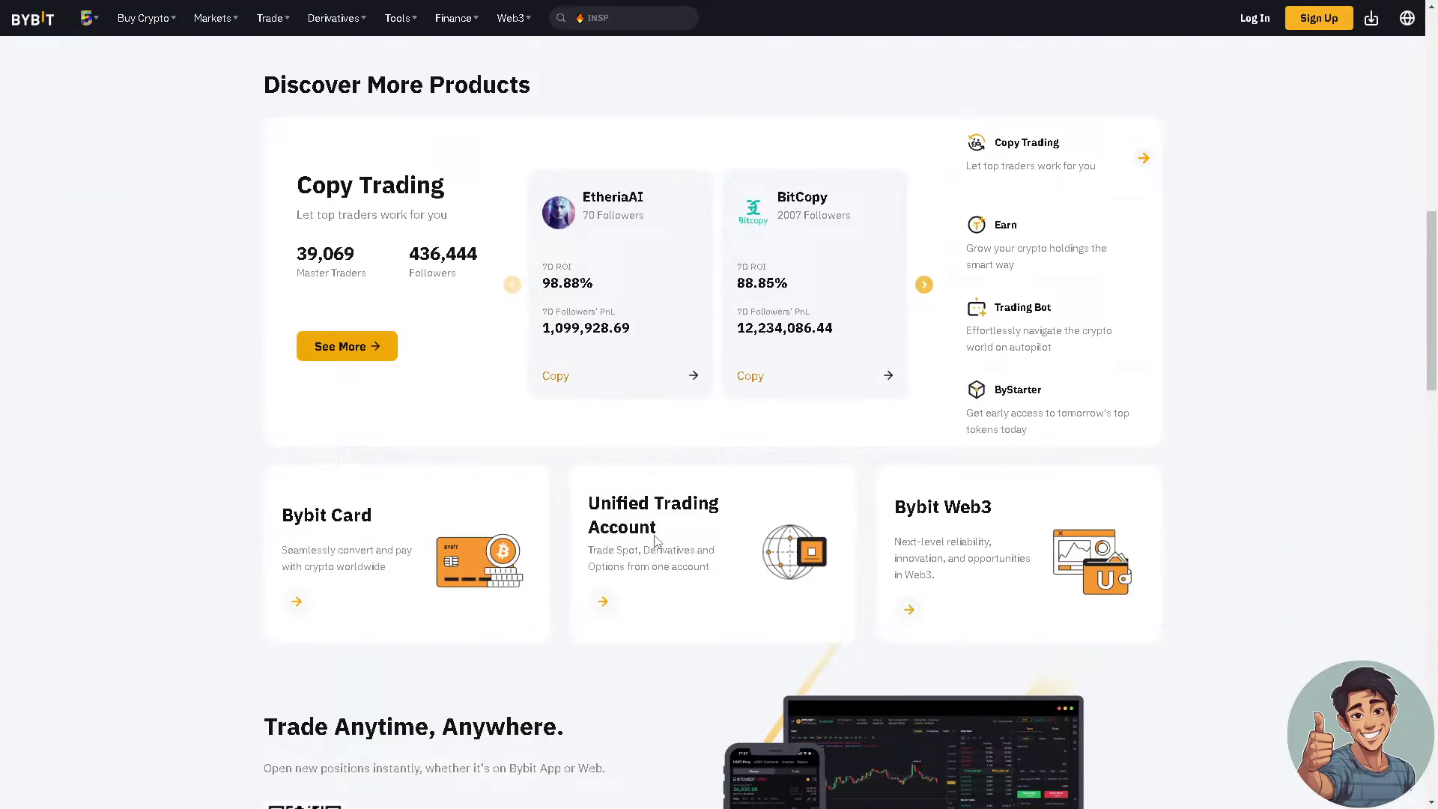
scroll(656, 541, down, 1)
scroll(657, 541, down, 2)
scroll(657, 541, down, 1)
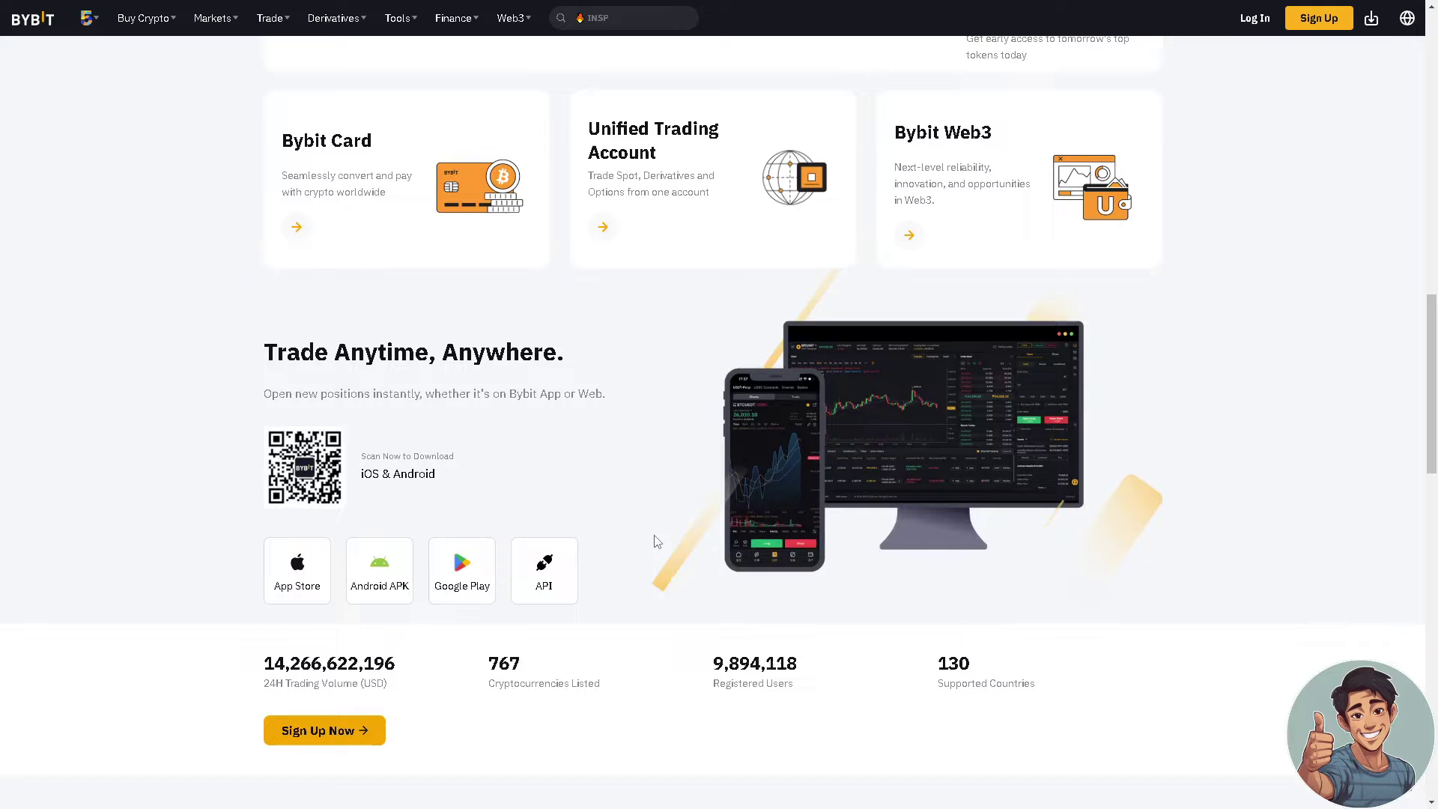
scroll(657, 542, down, 1)
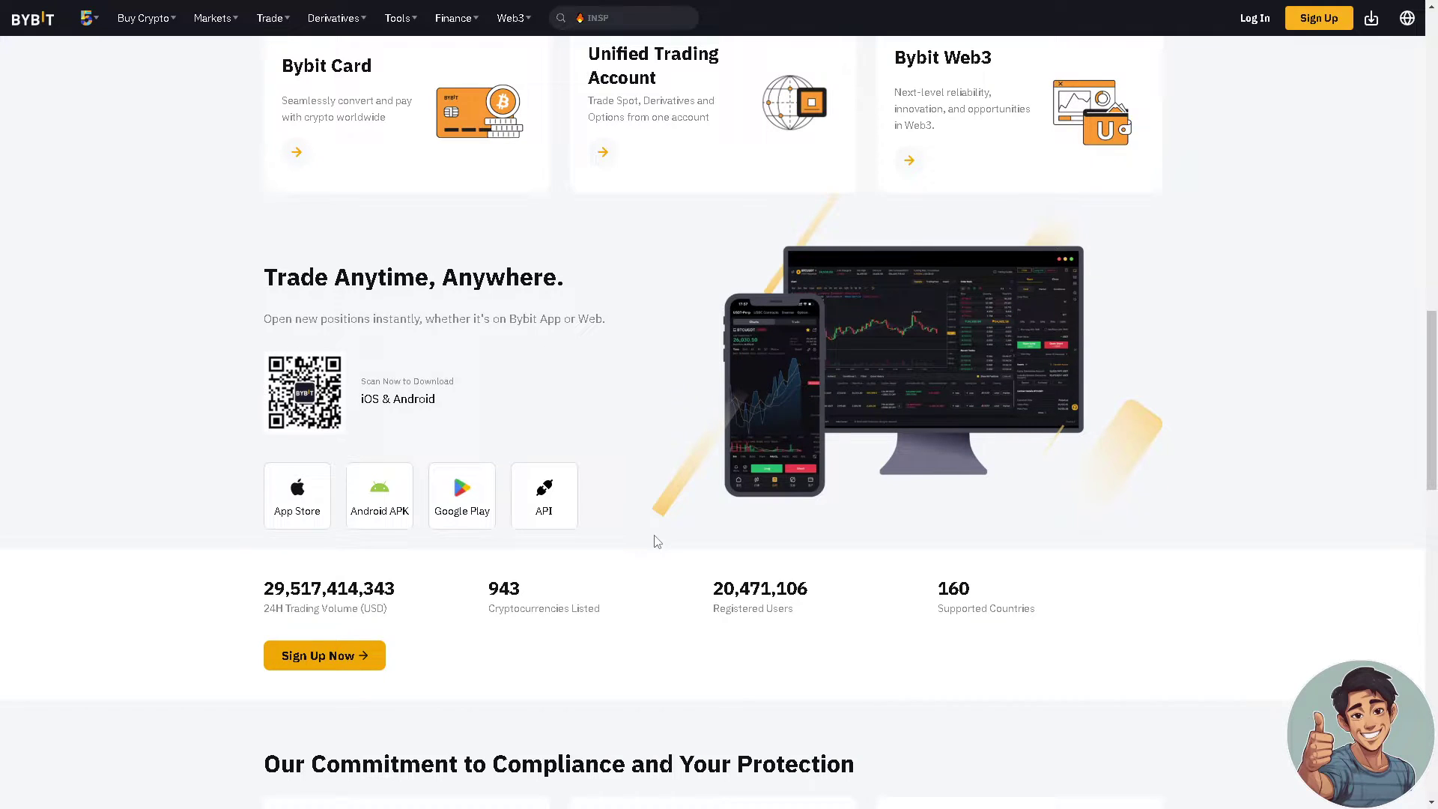
scroll(656, 542, up, 1)
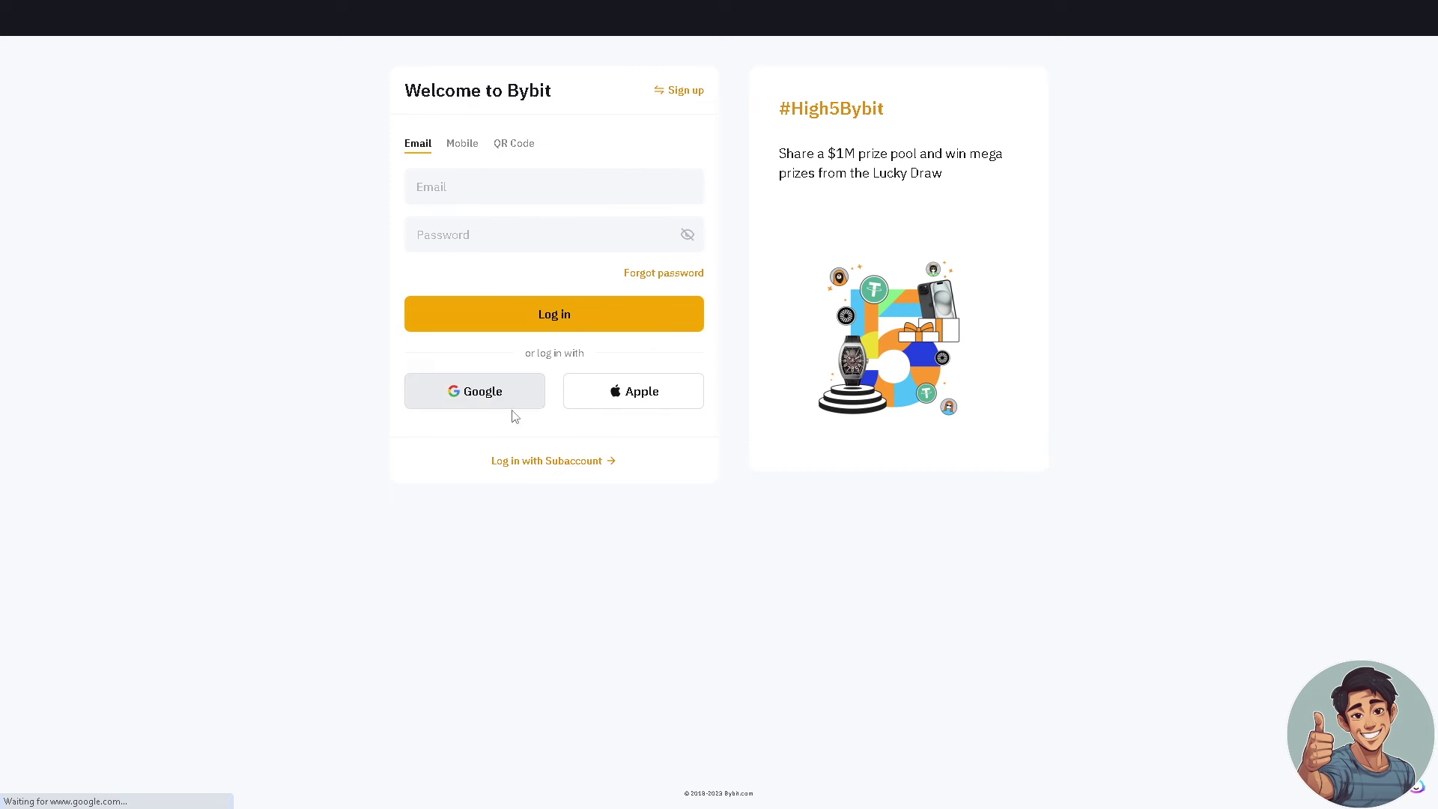
- Switch the Bybit login form to Mobile, showing country code and mobile number fields
click(463, 150)
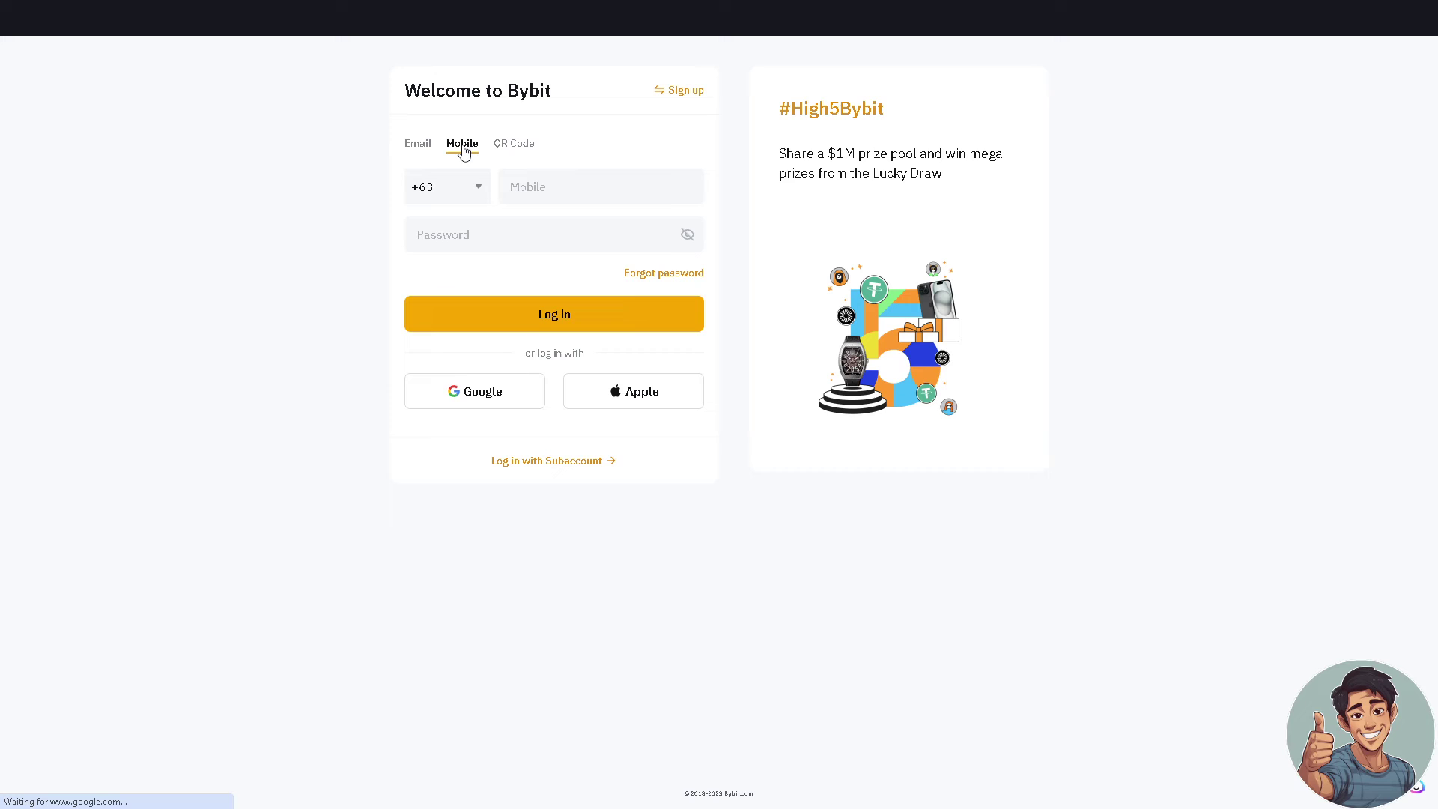